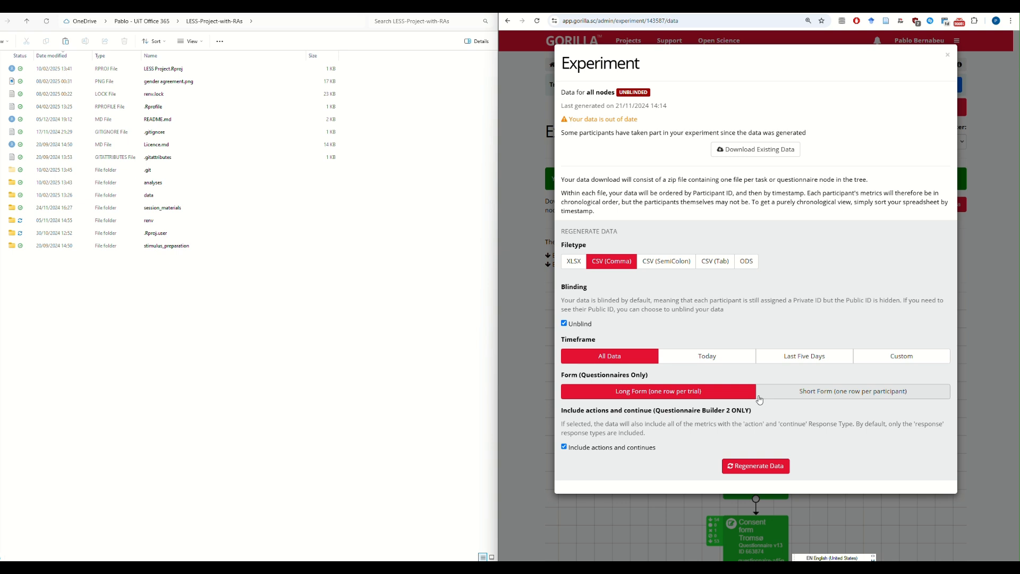
Regenerate the data for all experiment nodes with the current settings and request an email notification when it is ready
click(758, 468)
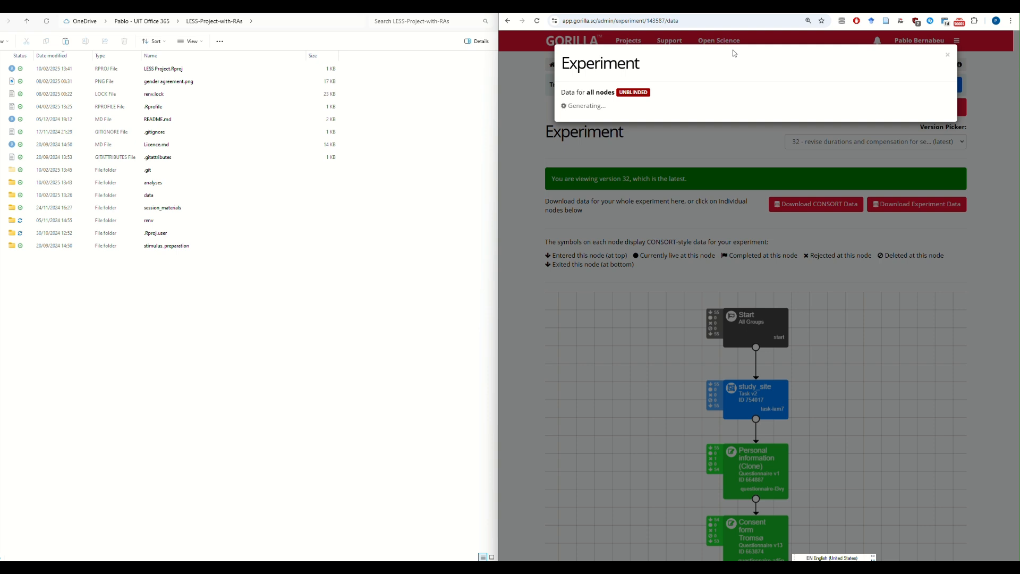
click(651, 139)
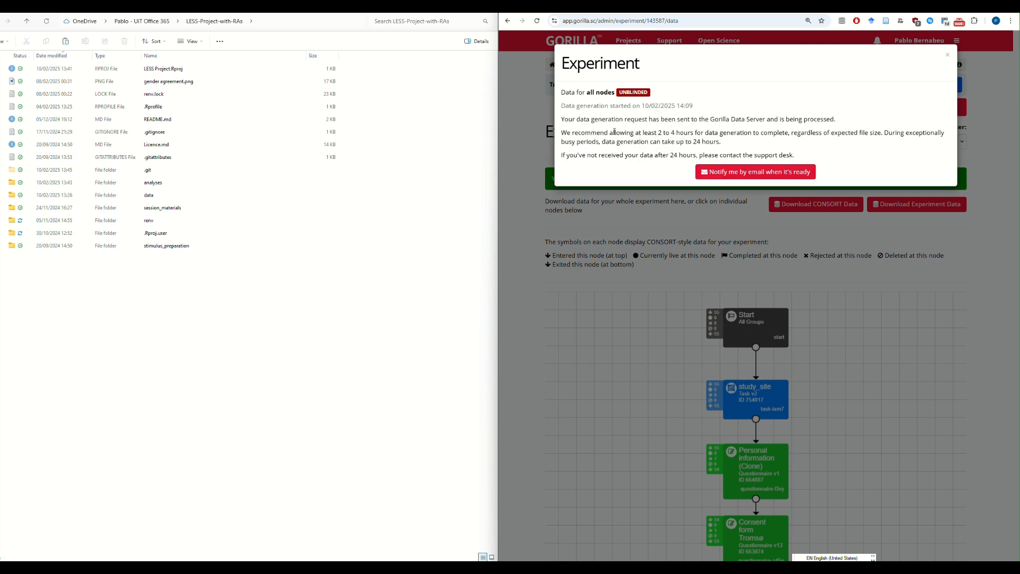
drag(618, 133, 690, 153)
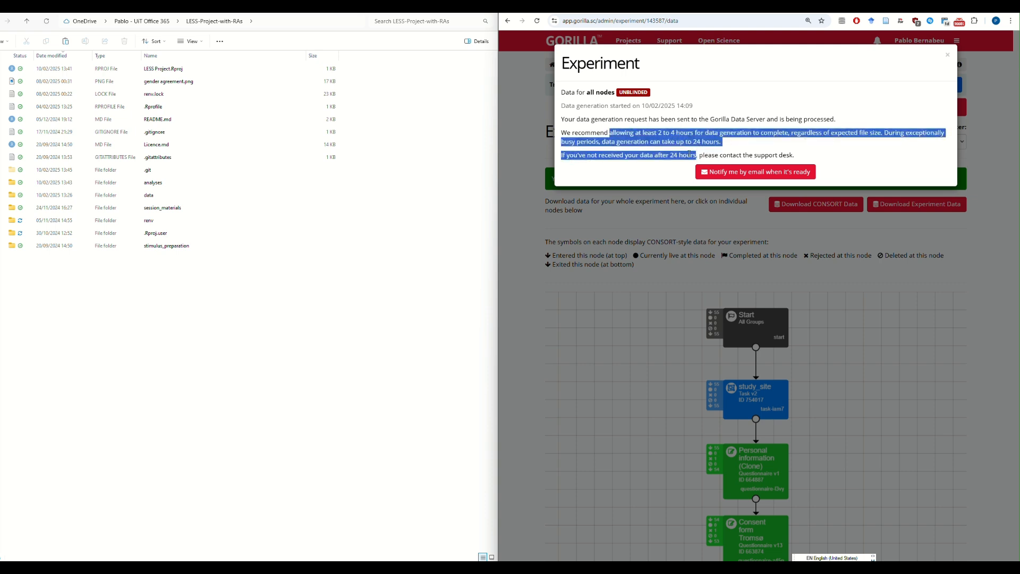
click(756, 172)
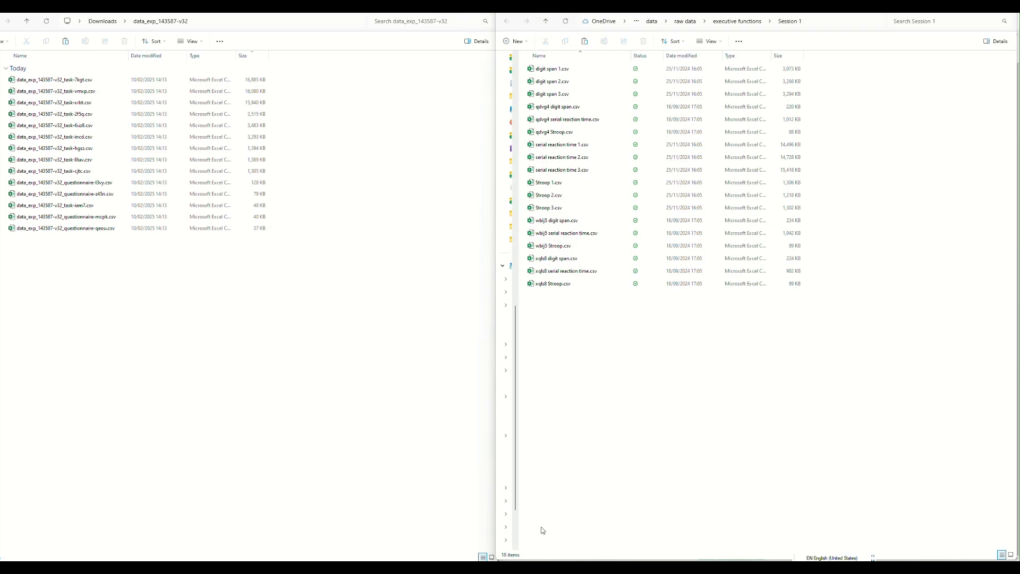
Bring up the experiment tree beside the downloaded data files and examine the keys of its task nodes
mouse_move(555, 560)
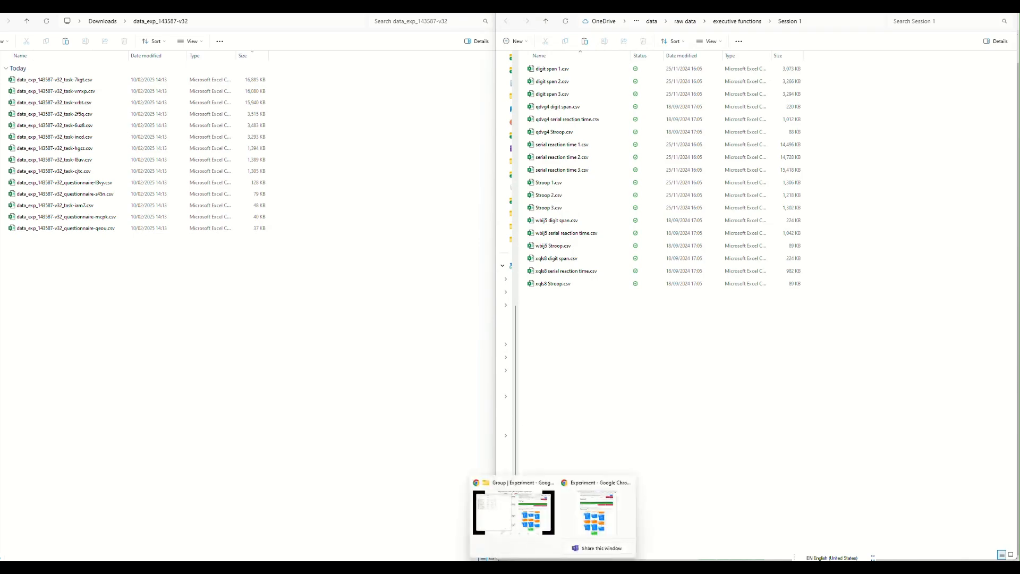
click(591, 513)
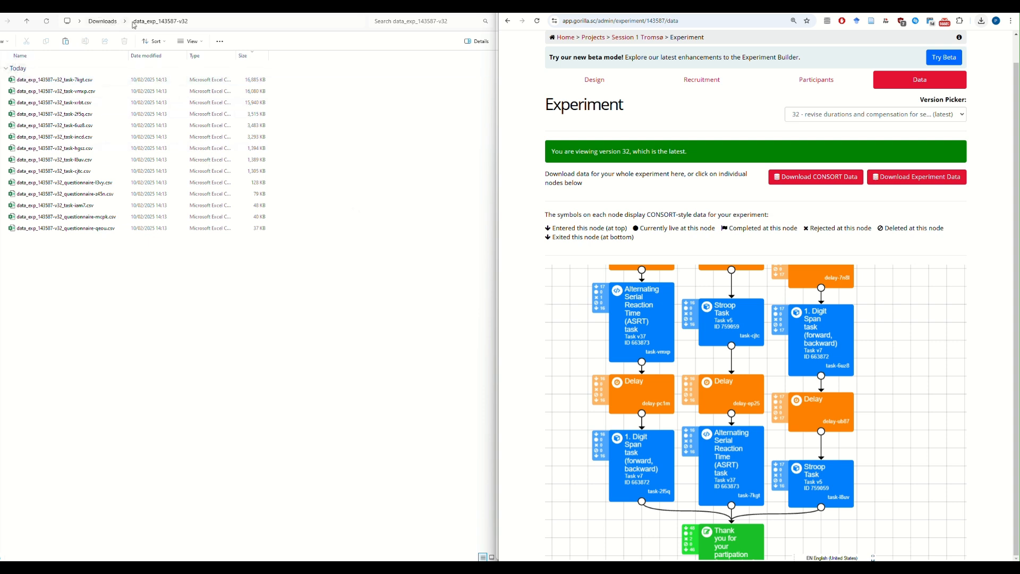
click(78, 79)
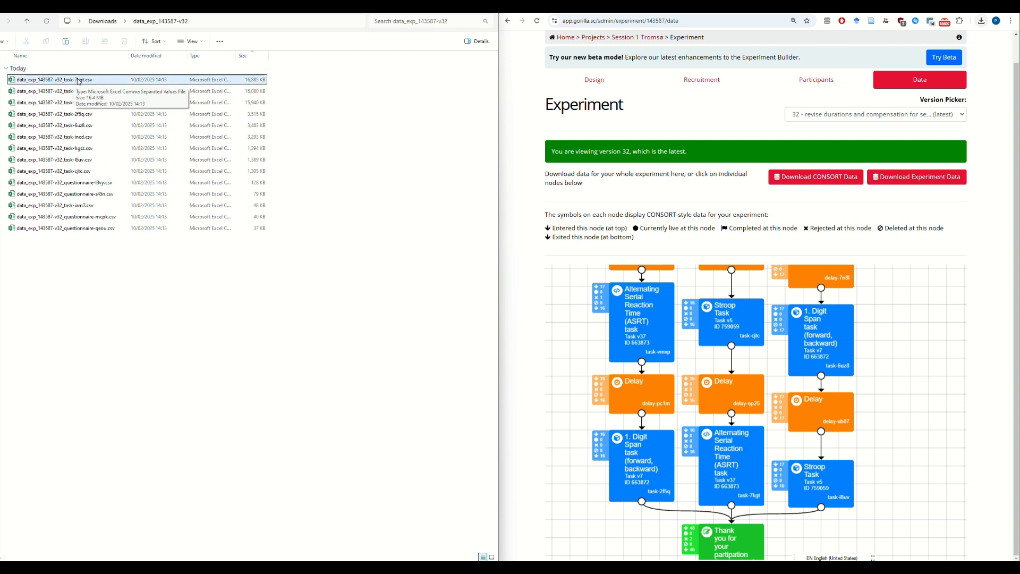
click(529, 273)
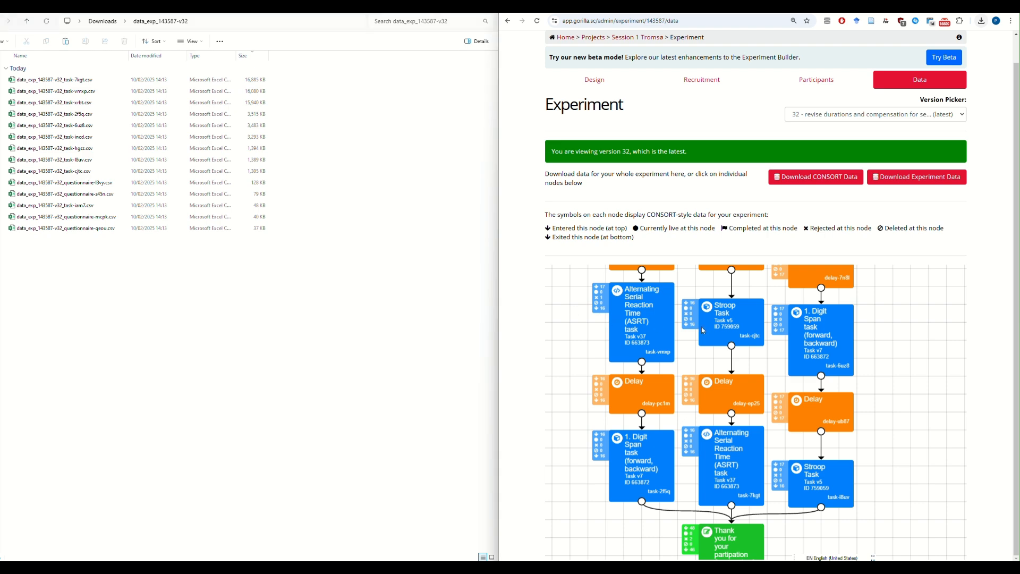
drag(917, 353, 922, 416)
drag(907, 373, 920, 352)
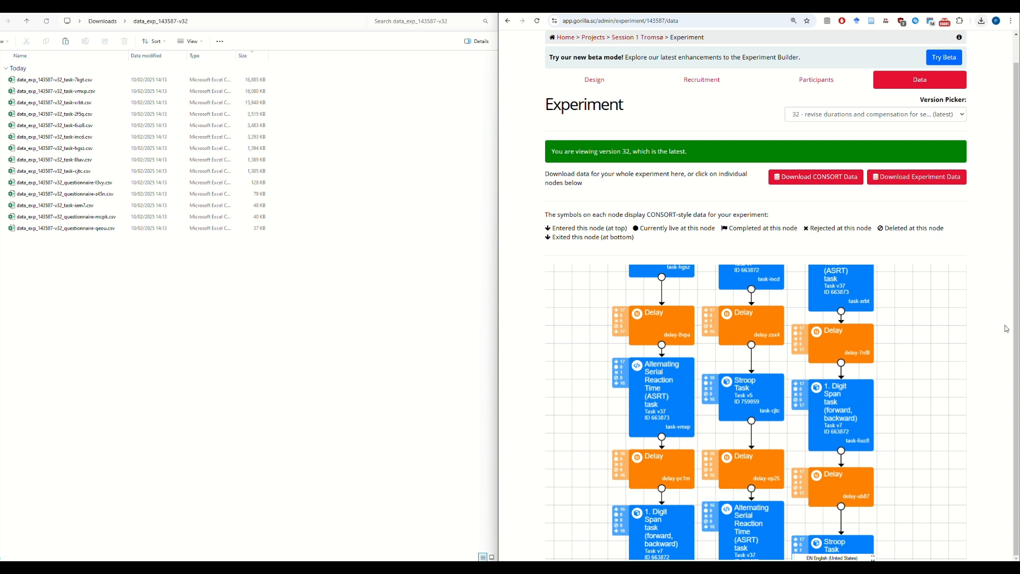
drag(904, 365, 902, 304)
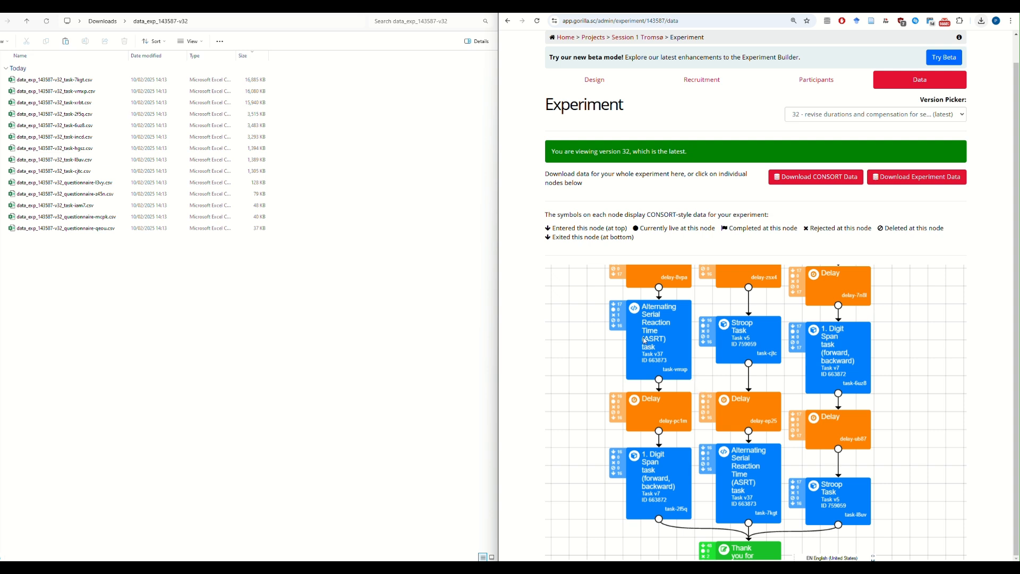
Match the task-7kgt data file to its node in the experiment tree and check that node's data details
click(76, 81)
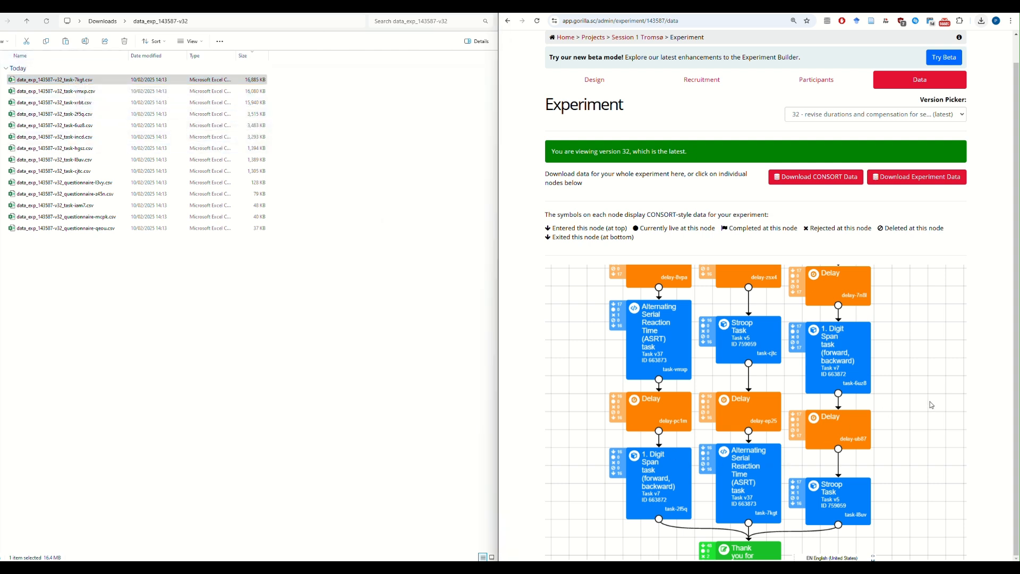
scroll(861, 380, down, 2)
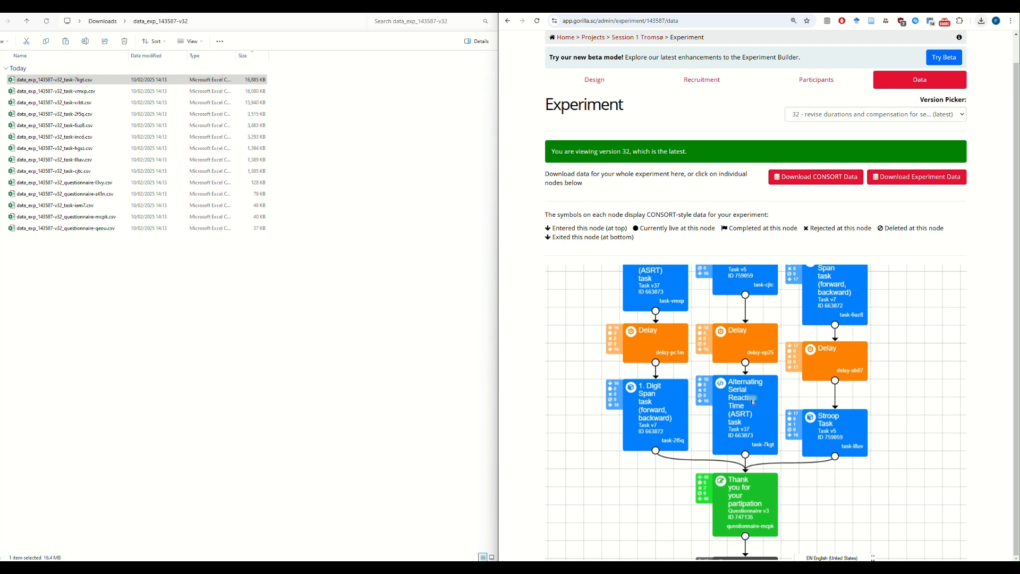
click(751, 414)
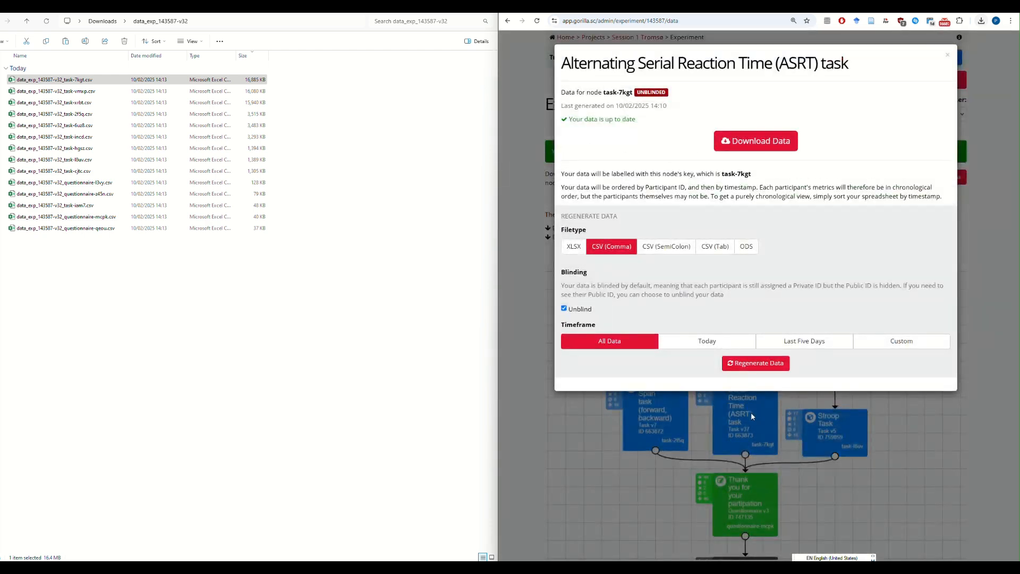
click(750, 412)
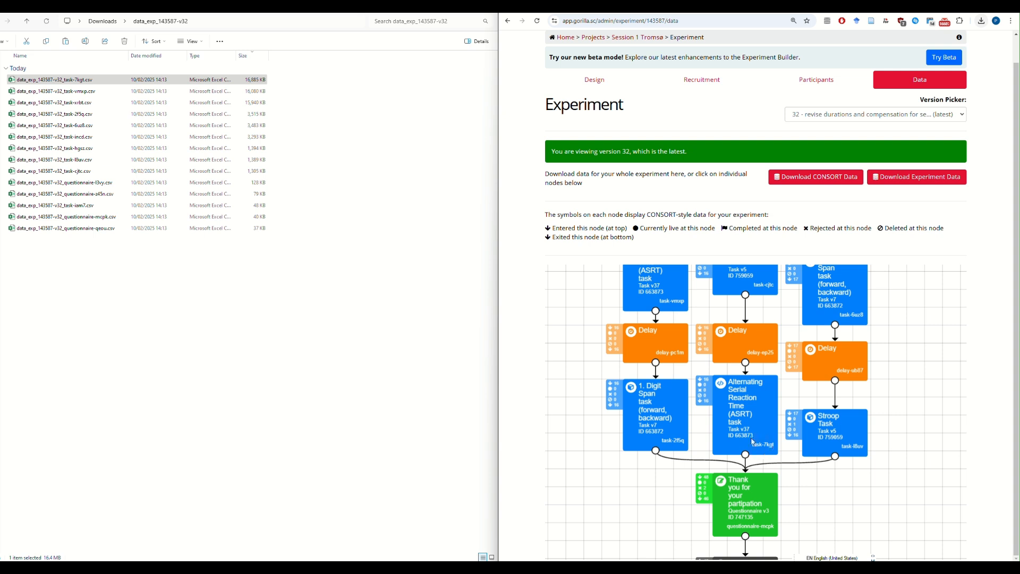
scroll(872, 430, up, 2)
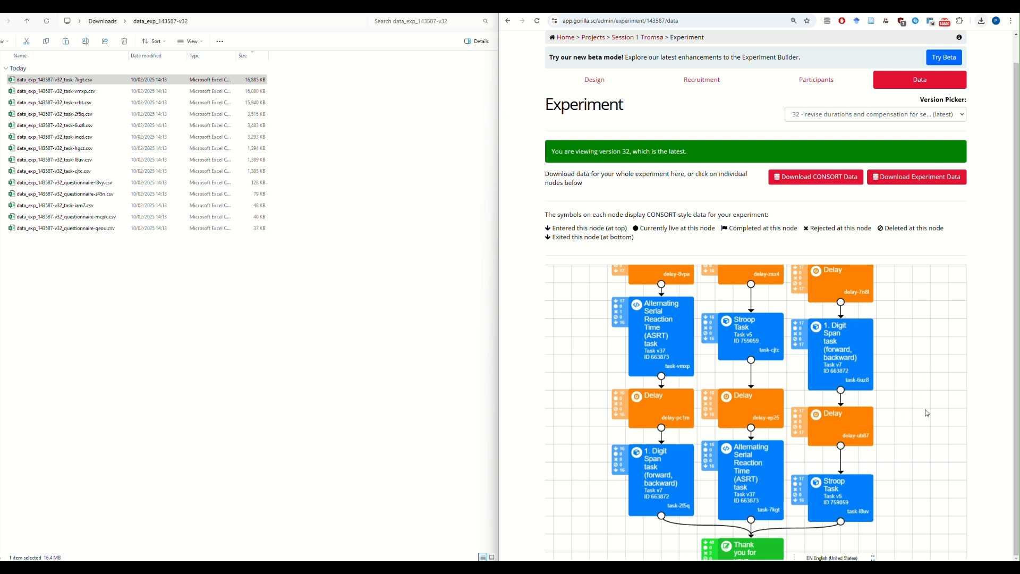
scroll(924, 420, up, 3)
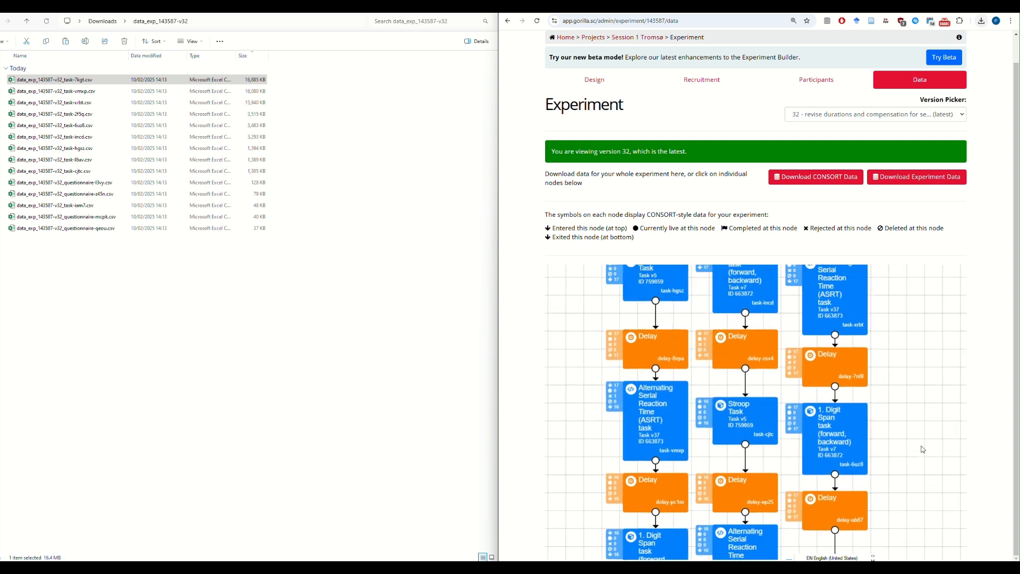
scroll(921, 404, down, 2)
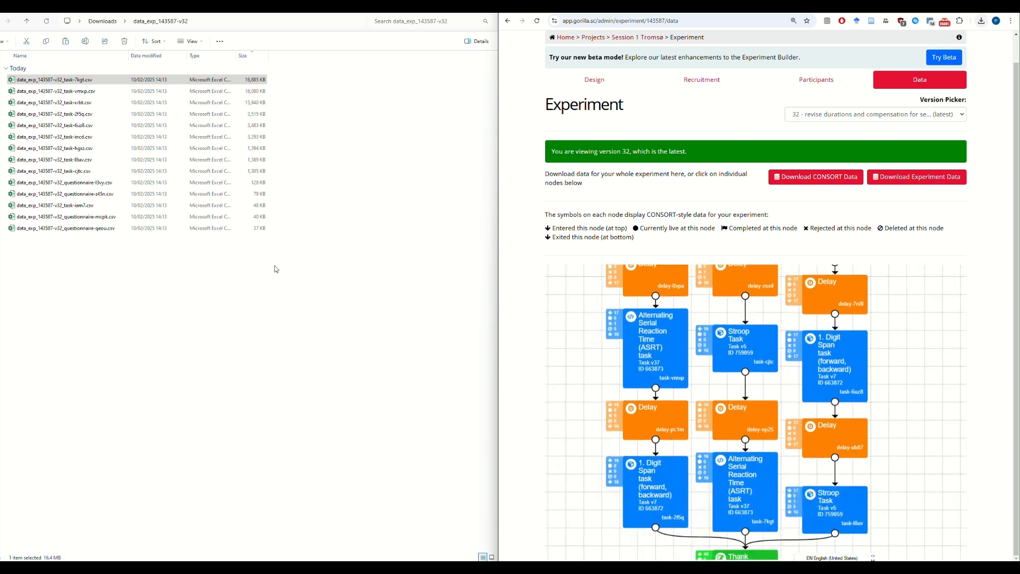
Switch to the Session 1 raw data folder and copy the name of the serial reaction time 3.csv file
click(75, 81)
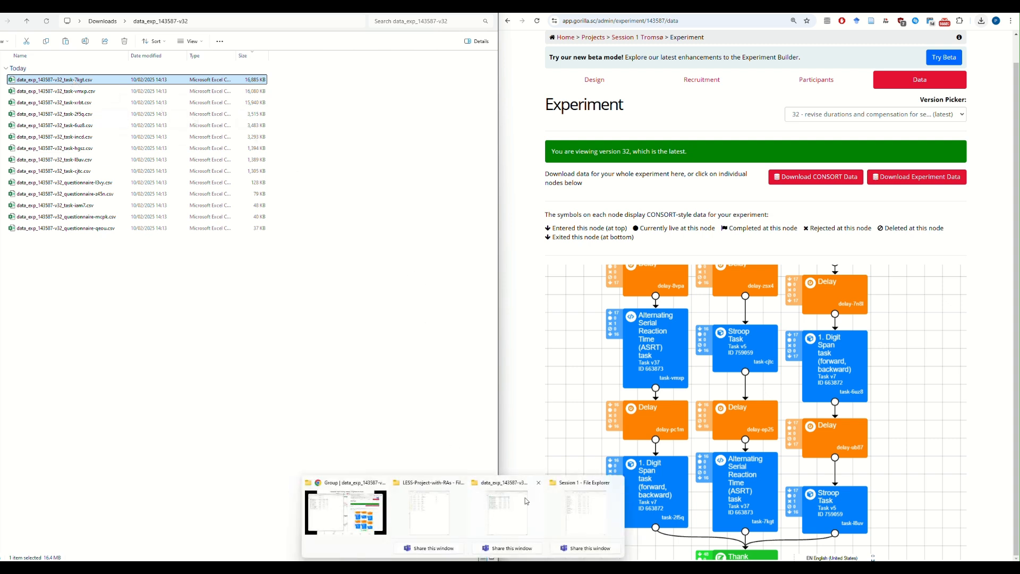
click(592, 516)
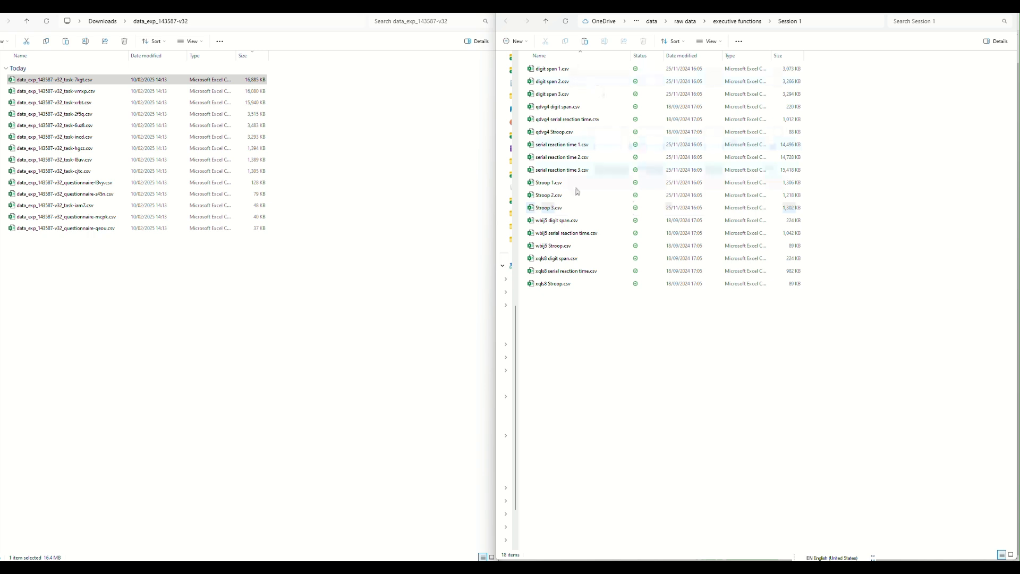
click(68, 83)
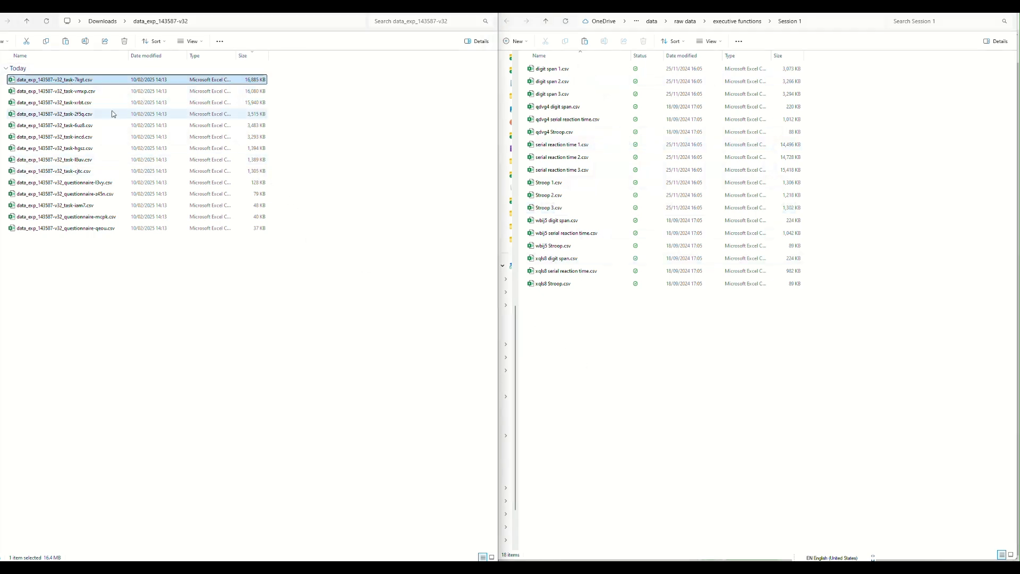
click(565, 148)
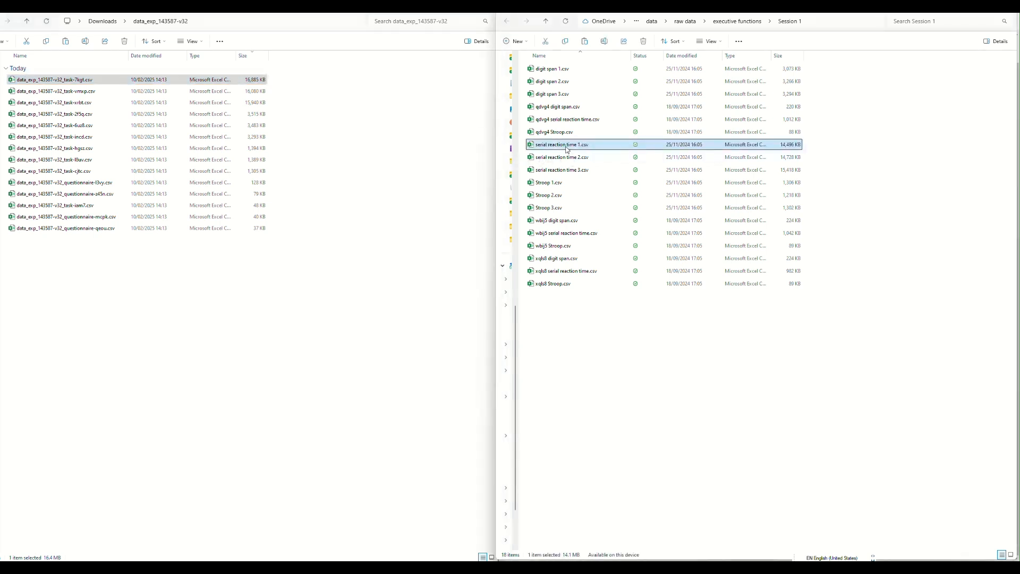
click(566, 146)
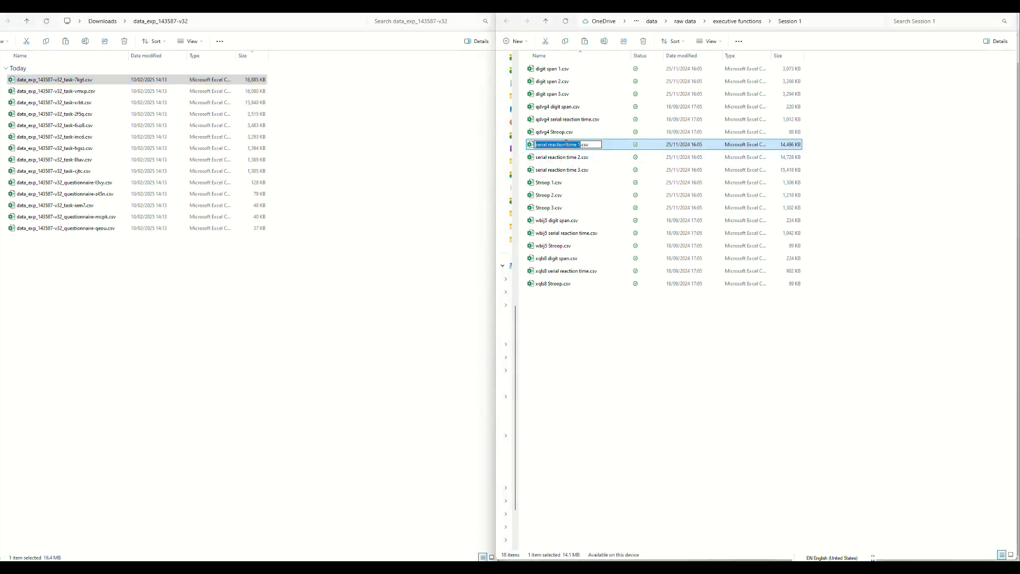
click(566, 171)
click(565, 170)
key(ctrl+c)
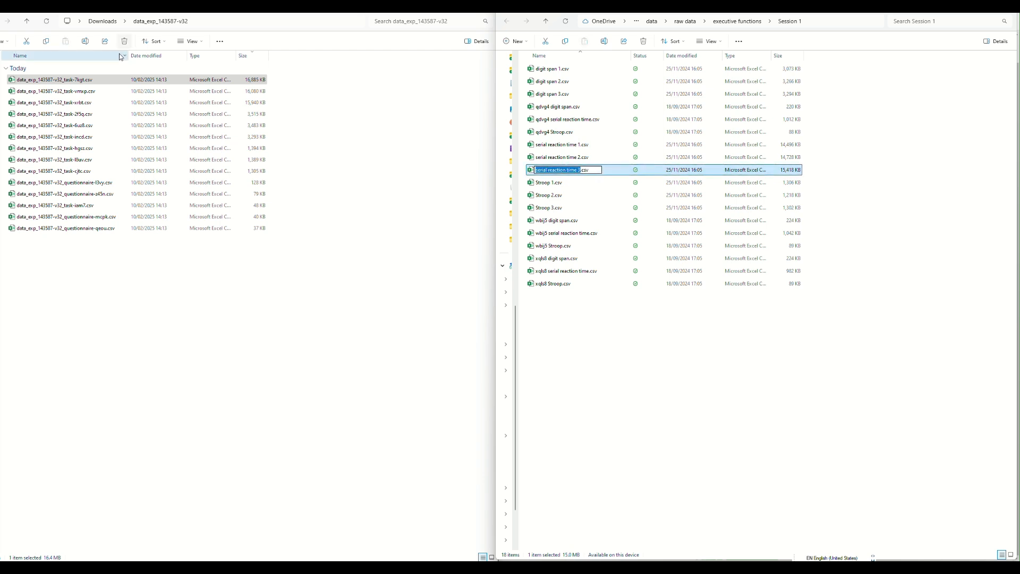
Rename the downloaded task-7kgt data file as serial reaction time 3.csv
click(74, 81)
click(74, 81)
key(ctrl+v)
key(Return)
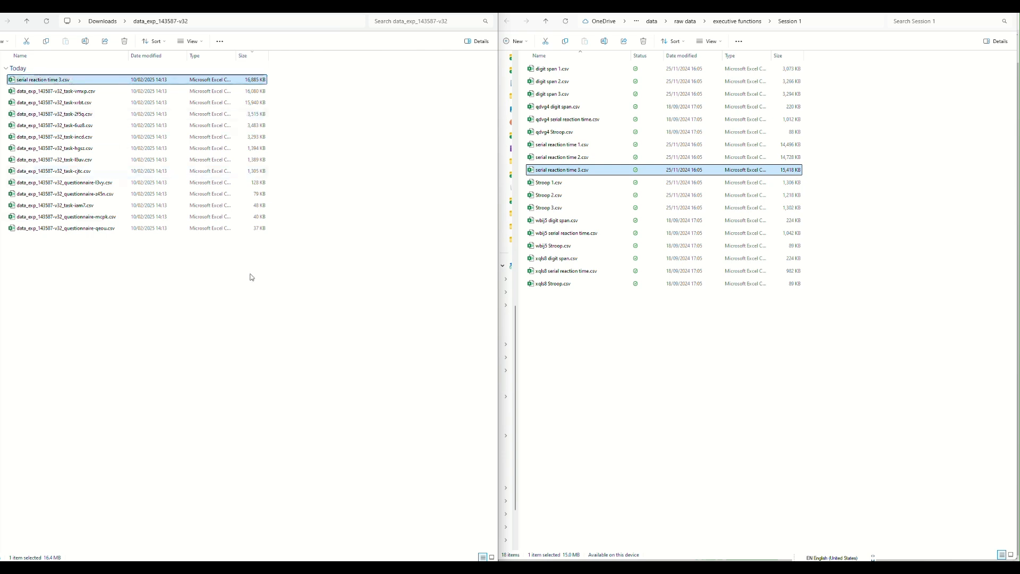
Locate node task-vmxp in the experiment tree and rename its downloaded data file as serial reaction time 2.csv
mouse_move(553, 568)
click(534, 513)
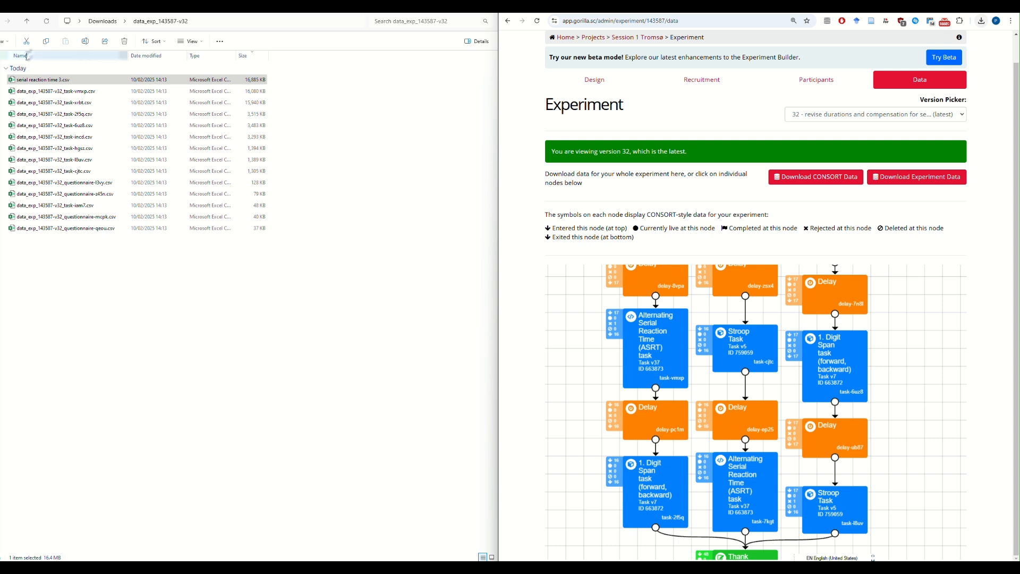
click(78, 92)
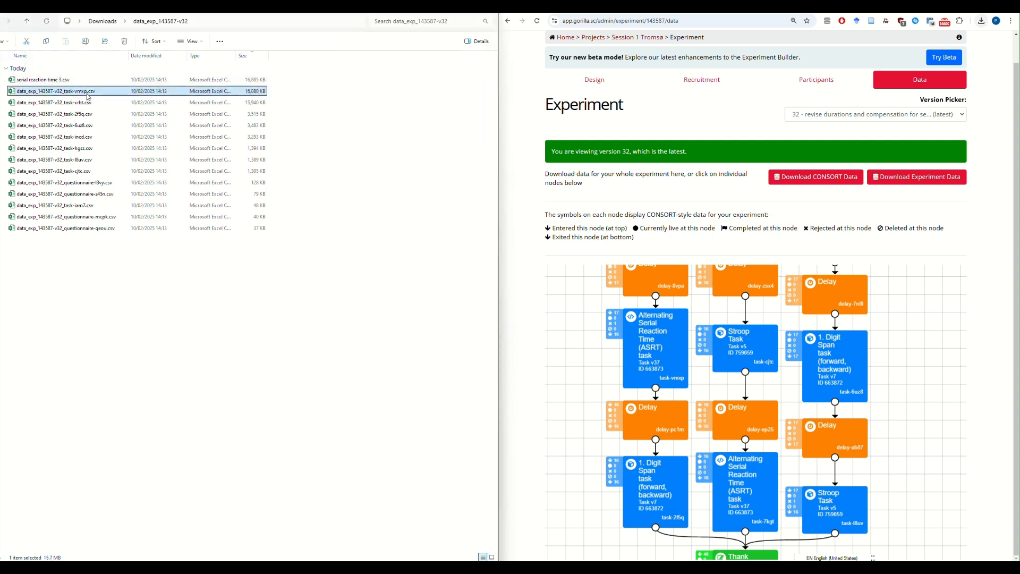
click(611, 390)
scroll(616, 391, up, 1)
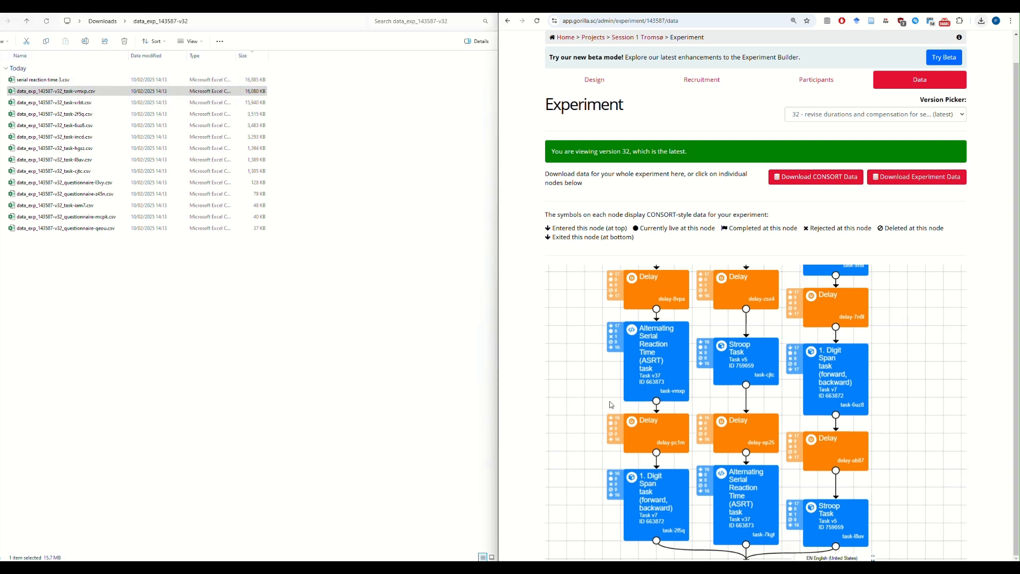
scroll(611, 383, up, 5)
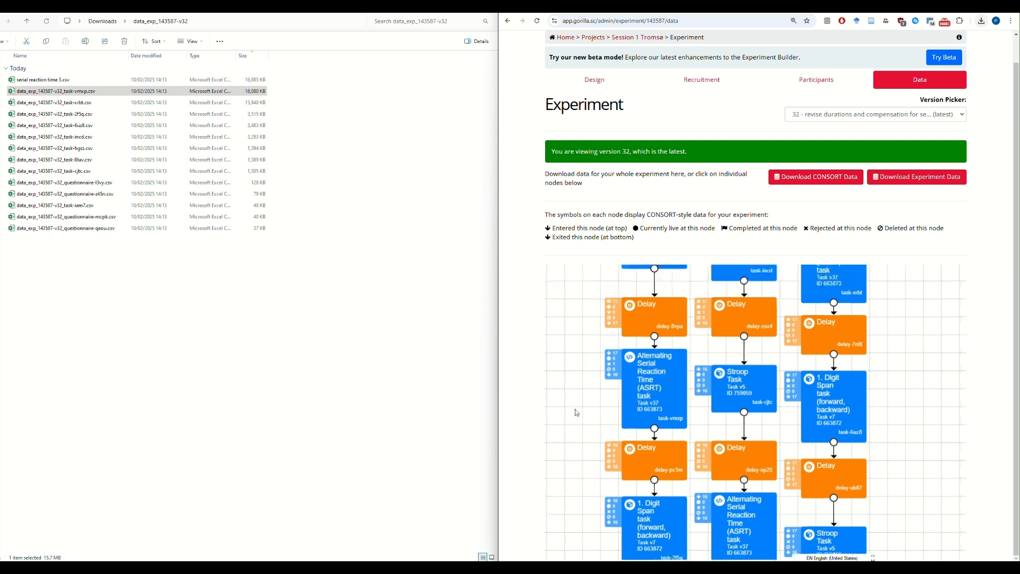
scroll(585, 425, down, 2)
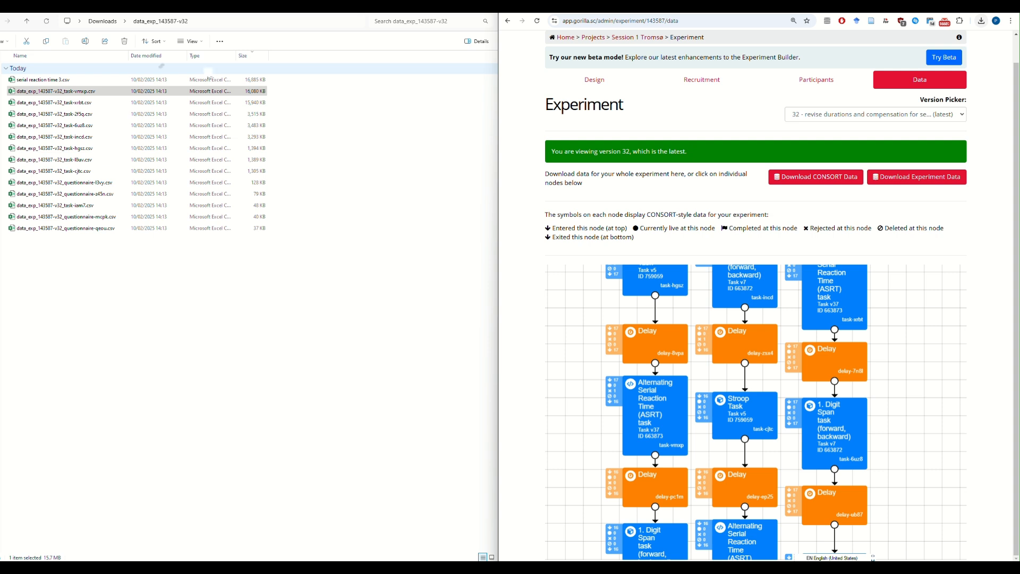
click(55, 93)
key(F2)
key(ctrl+v)
key(BackSpace)
text(2)
key(Return)
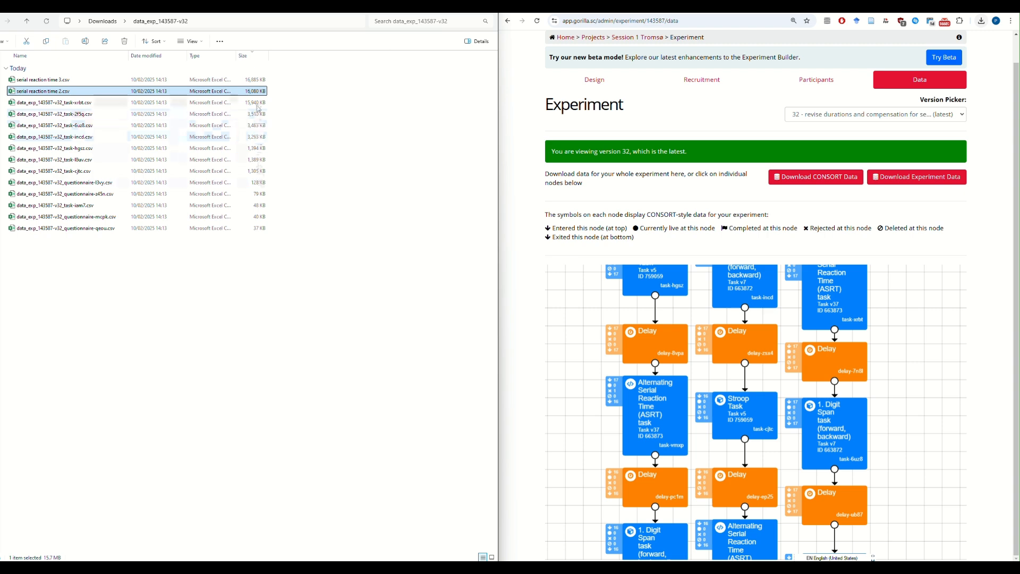
Check the remaining ASRT node in the experiment tree and rename its 15,940 KB data file as serial reaction time 1.csv
drag(860, 323, 851, 356)
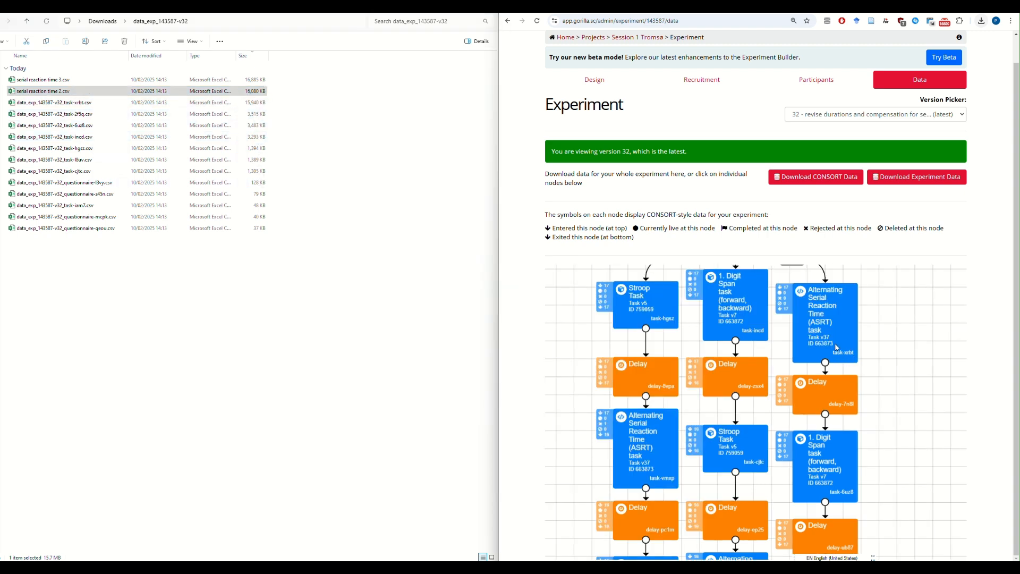
click(61, 103)
key(F2)
key(ctrl+v)
key(BackSpace)
text(1)
key(Return)
click(109, 302)
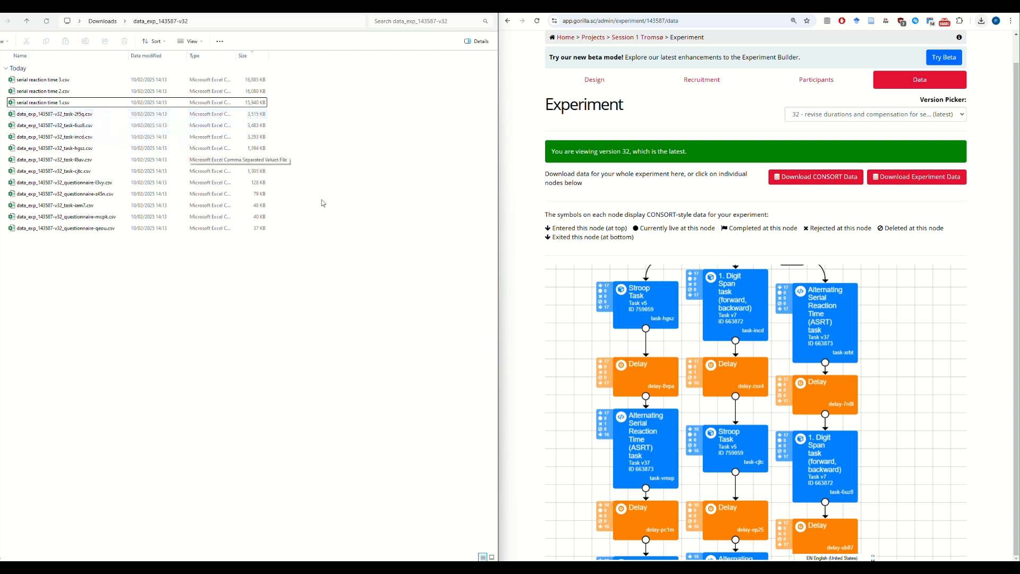
Locate digit span node task-2f5q at the end of the experiment tree and select its downloaded data file
drag(567, 349, 563, 343)
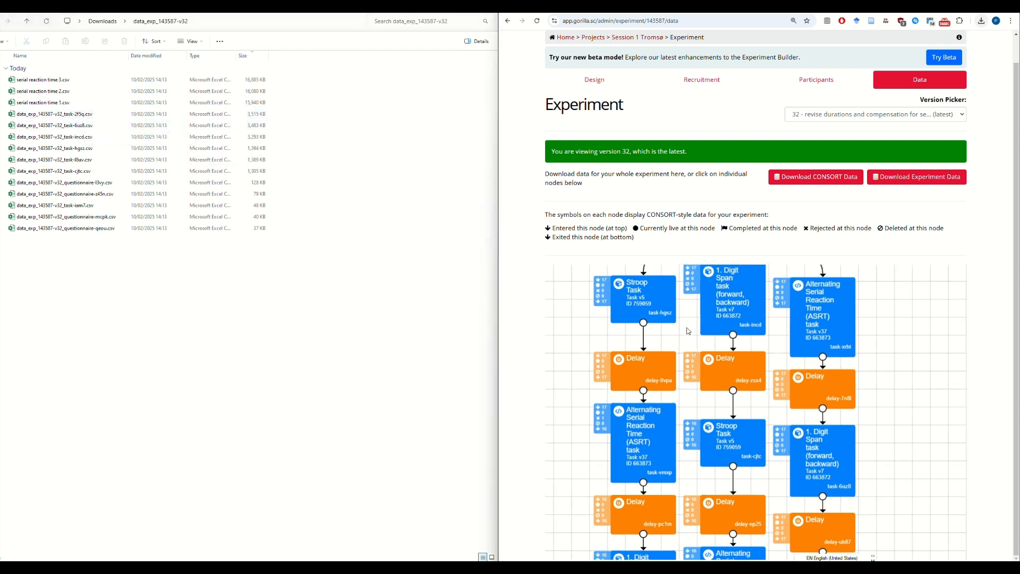
drag(898, 361, 909, 282)
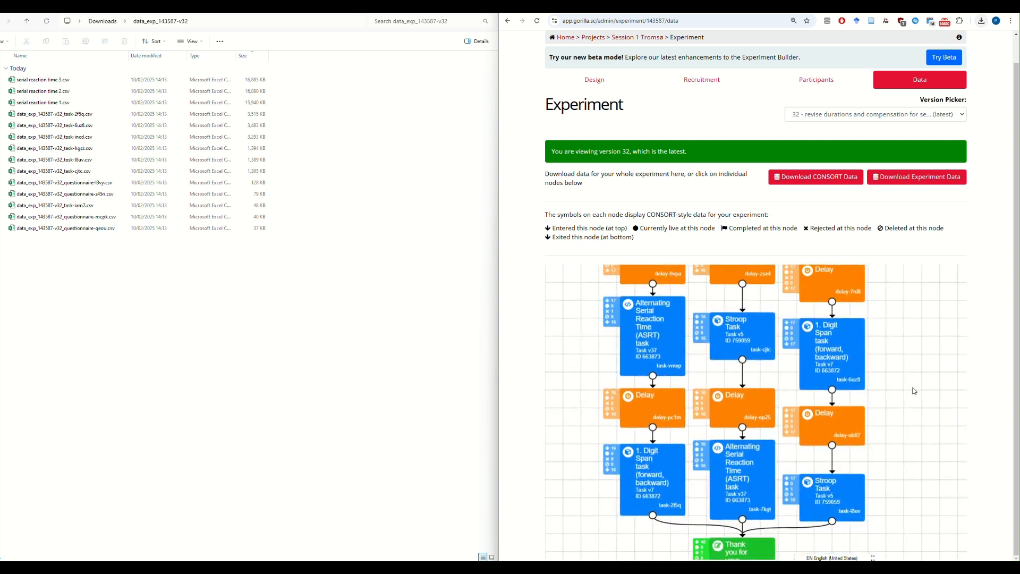
scroll(862, 363, down, 1)
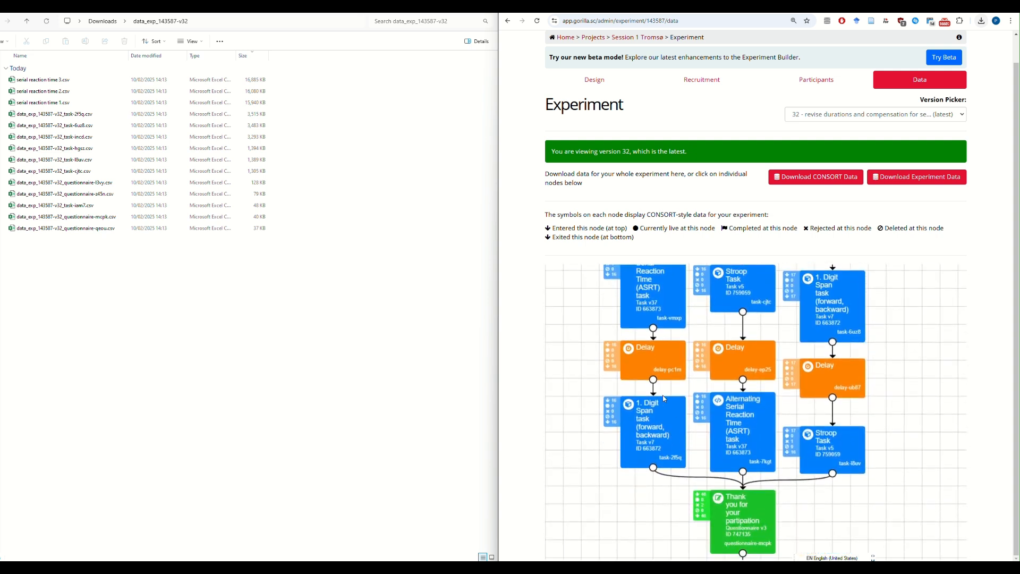
click(36, 115)
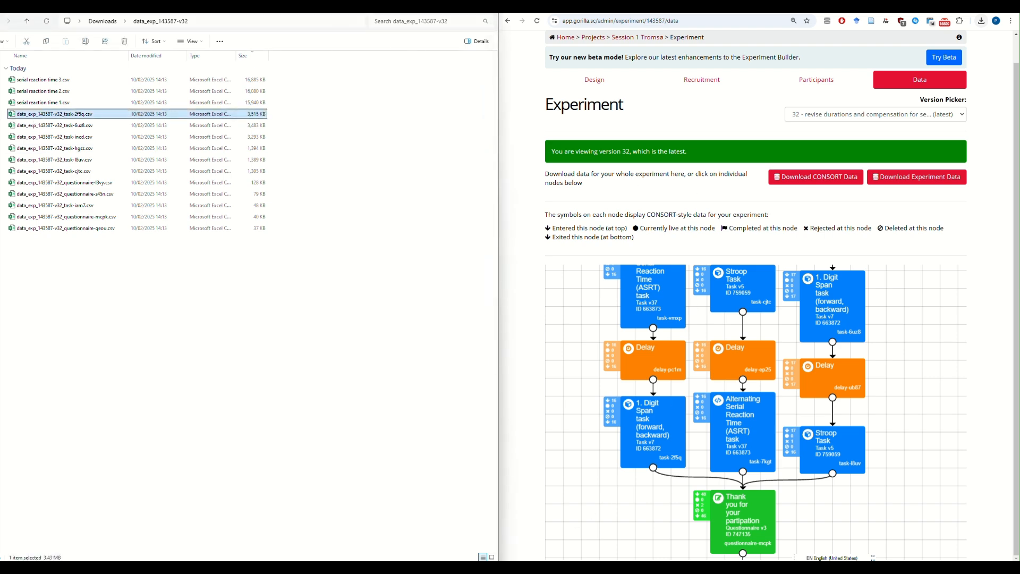
Switch to the Session 1 raw data folder and copy the name of the digit span 3.csv file
mouse_move(462, 559)
click(574, 520)
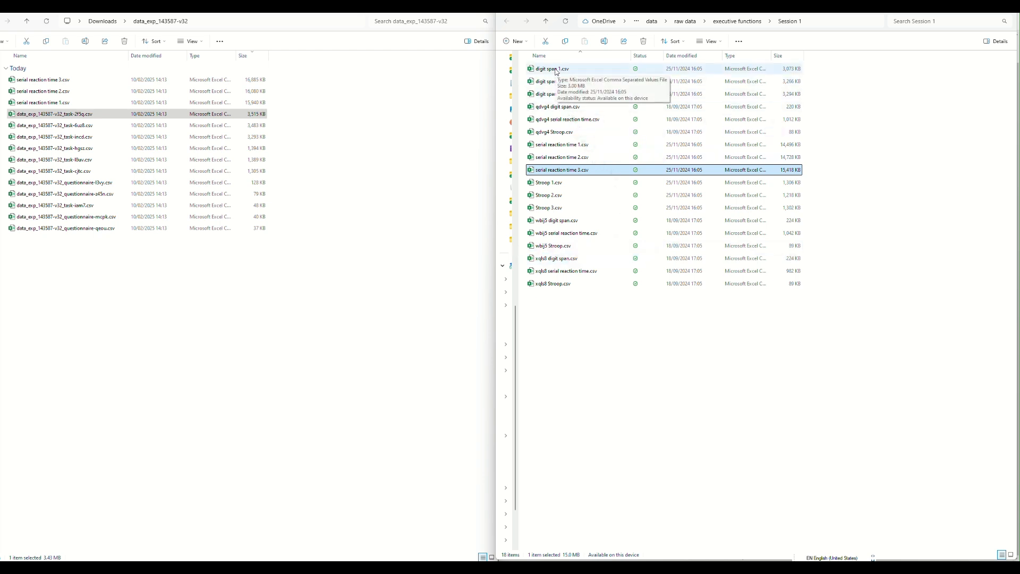
click(554, 95)
click(554, 96)
key(ctrl+c)
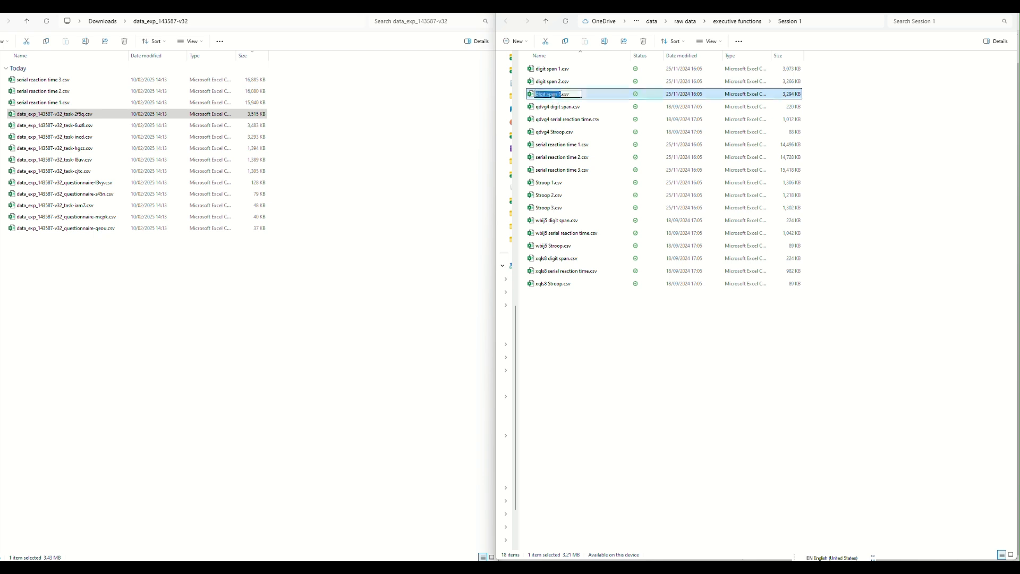
Bring back the Gorilla experiment page and rename the downloaded task-2f5q data file as digit span 3.csv
click(52, 115)
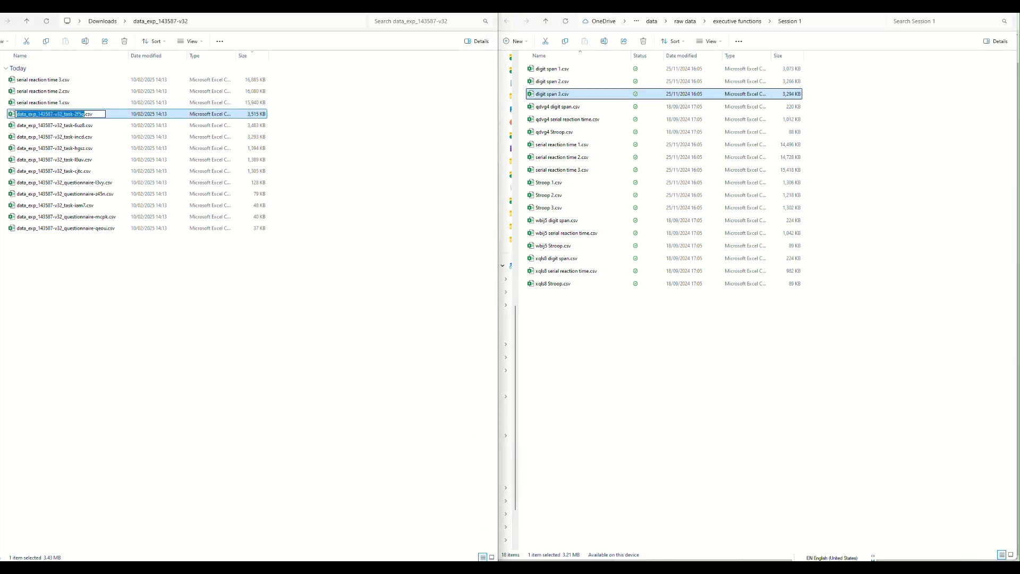
mouse_move(564, 567)
click(599, 515)
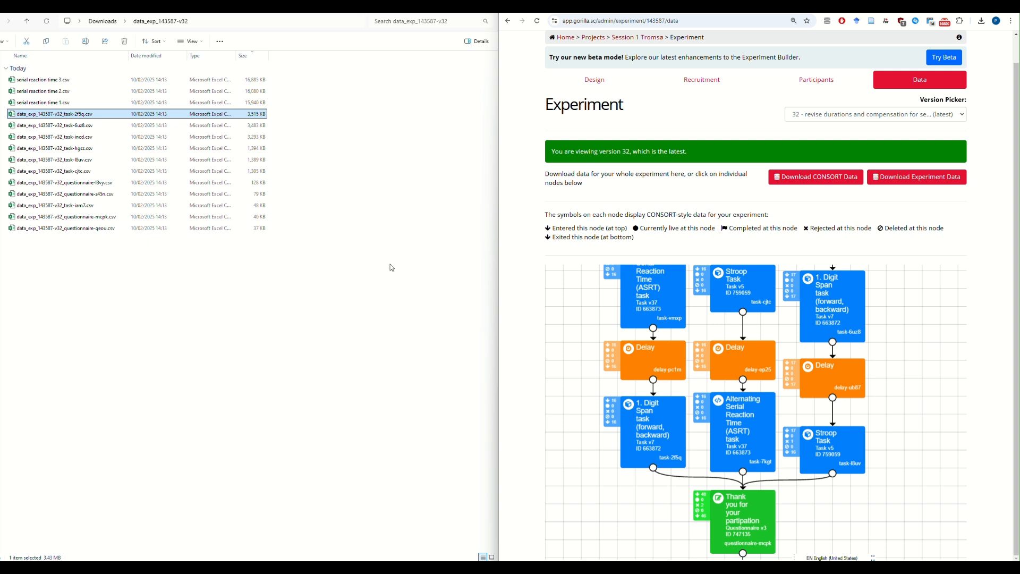
click(270, 339)
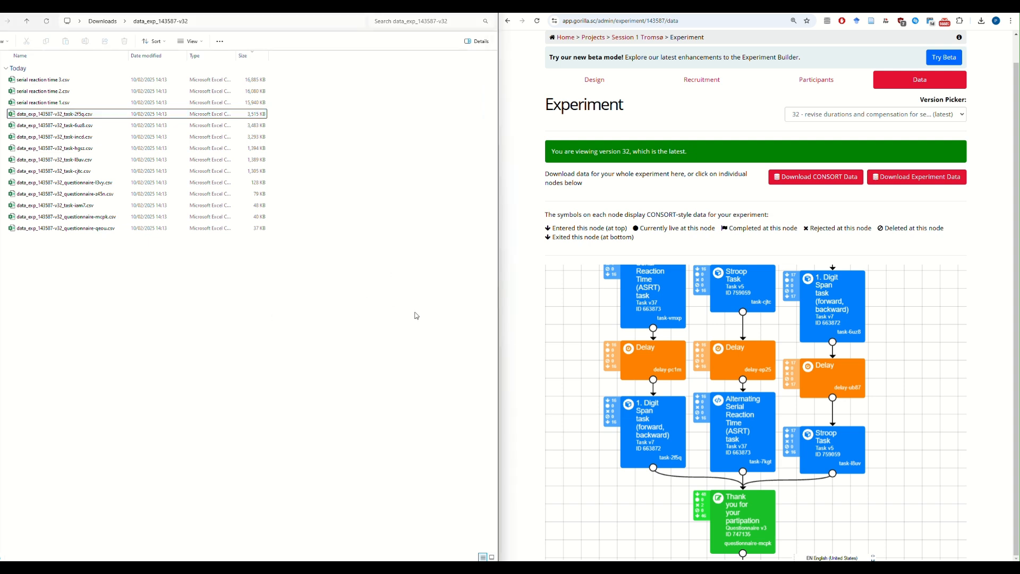
click(517, 345)
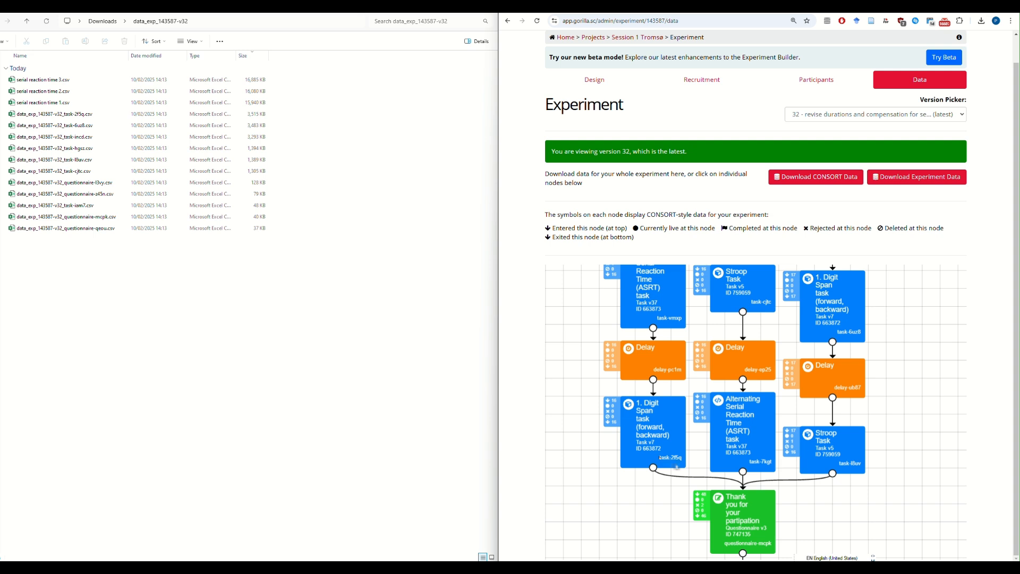
click(79, 116)
click(79, 116)
text(digit span 3)
key(Return)
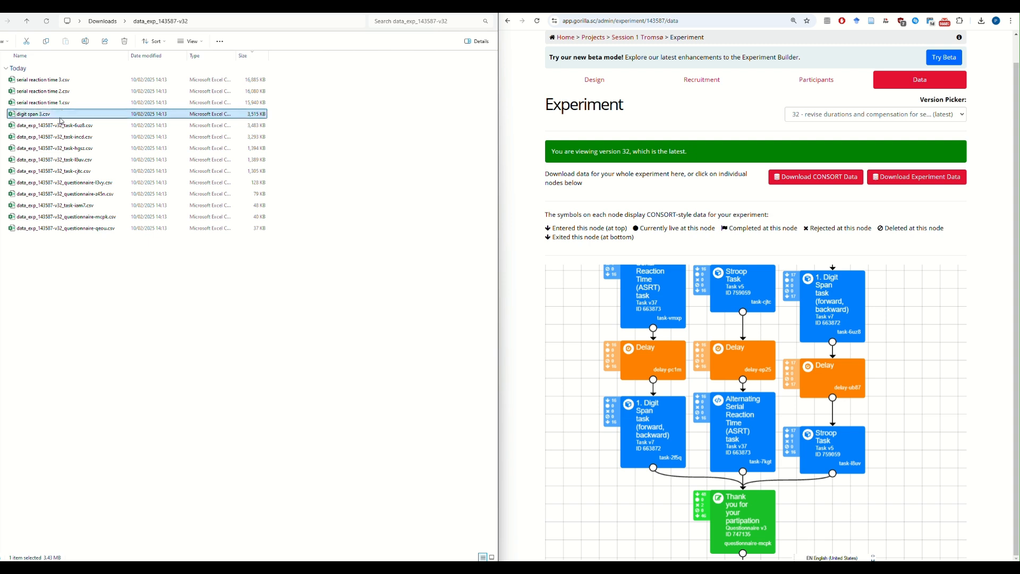
Check the position of node task-6uz8 in the experiment tree and rename its downloaded data file as digit span 2.csv
click(85, 127)
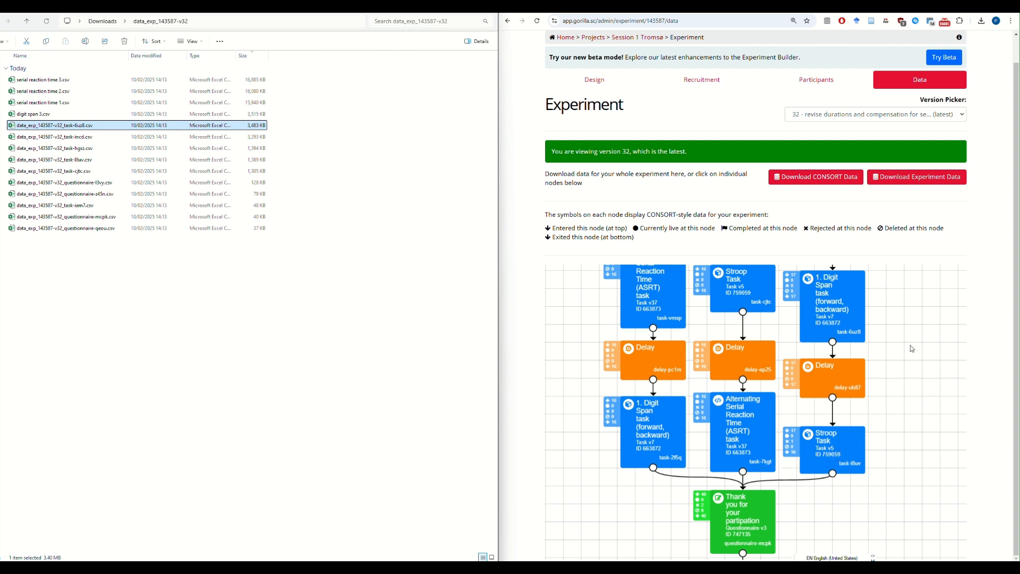
drag(910, 352, 892, 406)
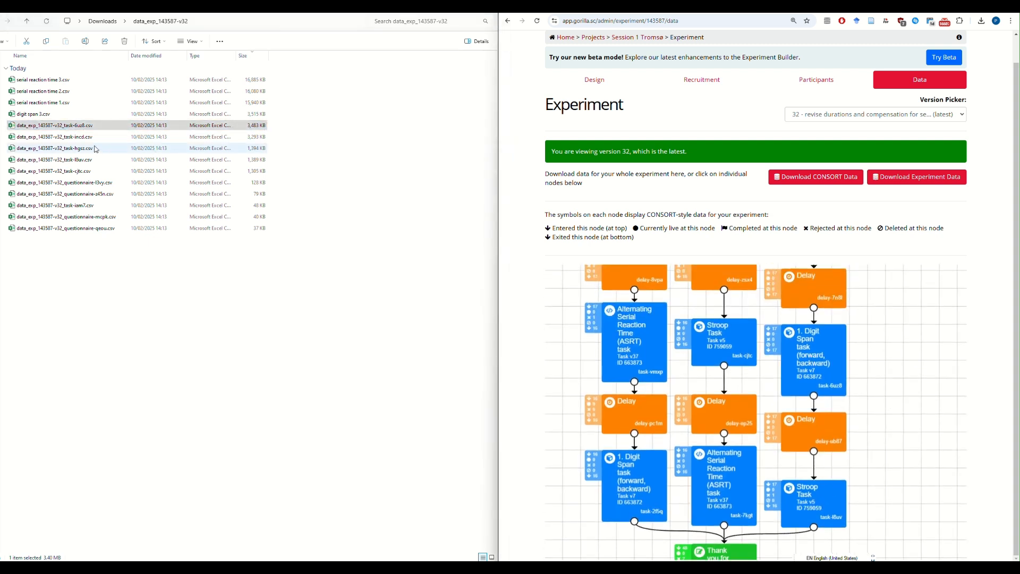
drag(883, 327, 881, 386)
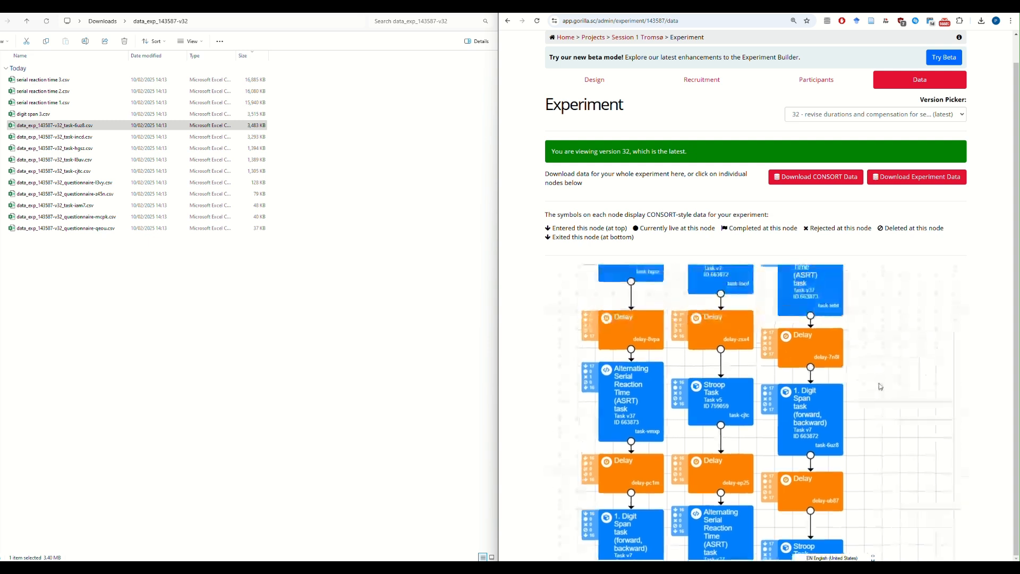
click(27, 128)
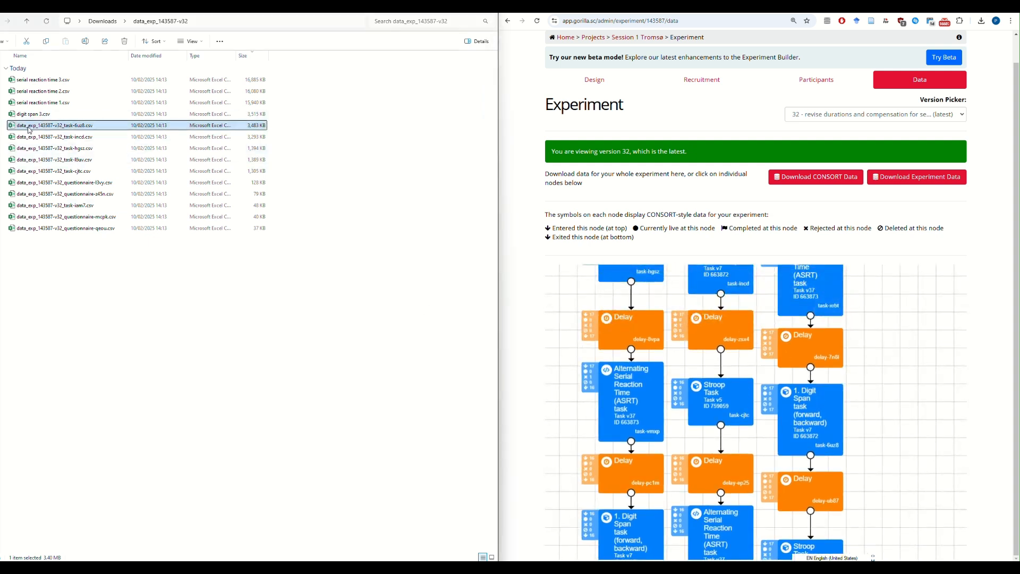
key(F2)
key(ctrl+v)
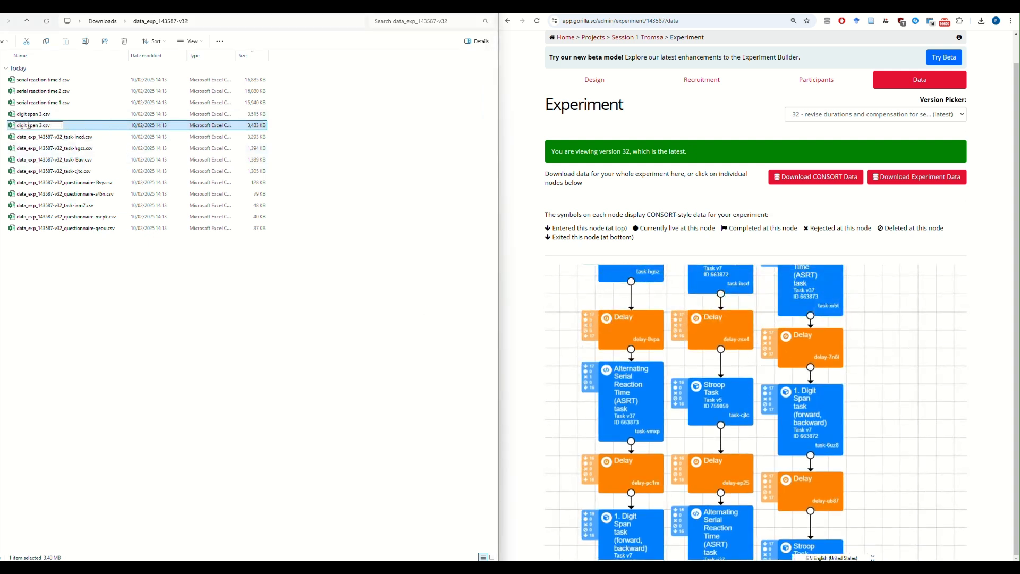
key(BackSpace)
text(2)
key(Return)
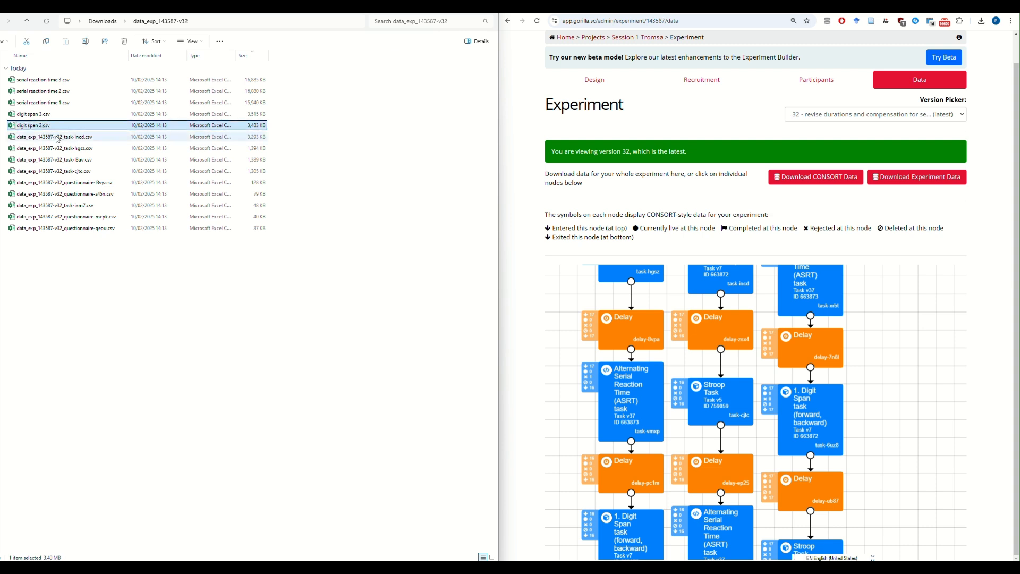